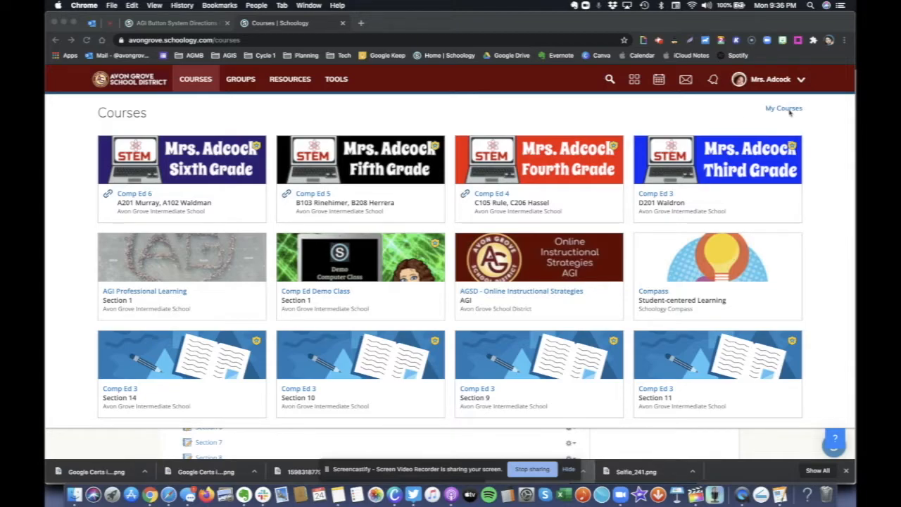
Open the full My Courses list and find the Comp Ed 3 sections.
{"action": "left_click", "coordinate": [790, 112]}
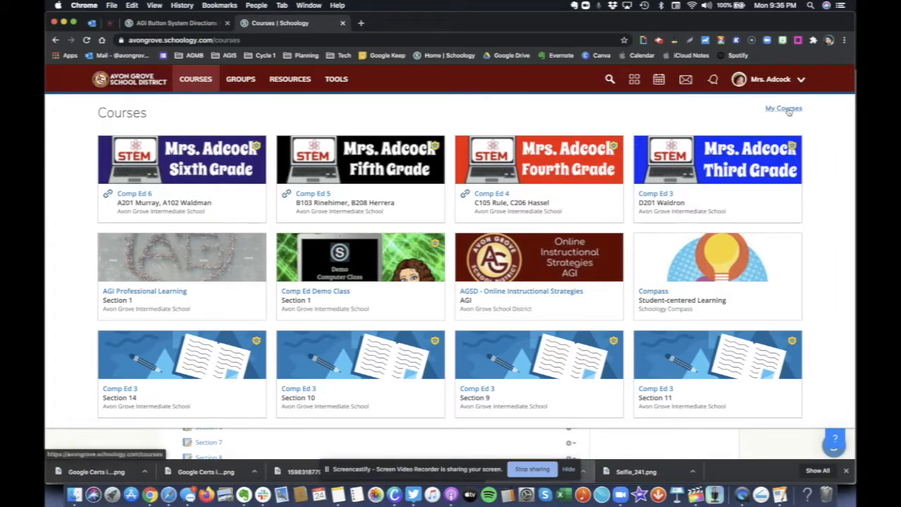
{"action": "left_click", "coordinate": [788, 110]}
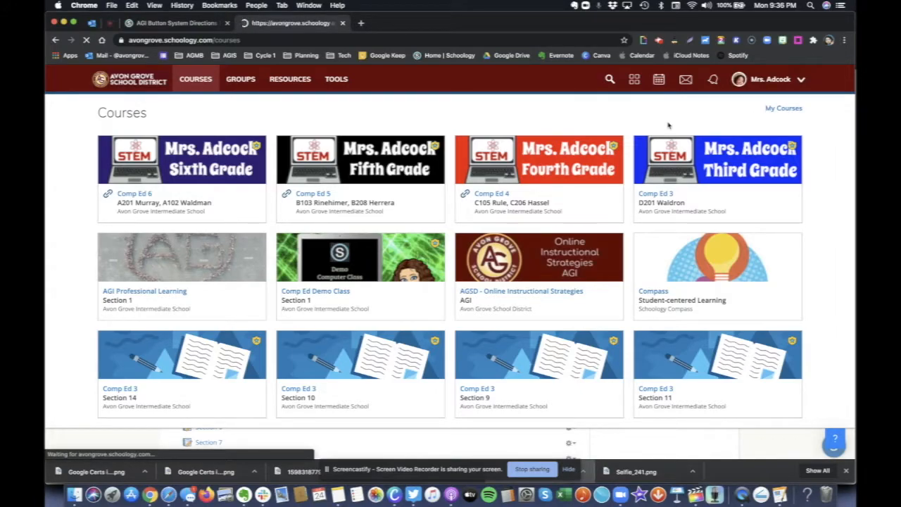
{"action": "scroll", "coordinate": [530, 168], "scroll_direction": "down", "scroll_amount": 10}
{"action": "scroll", "coordinate": [531, 169], "scroll_direction": "down", "scroll_amount": 5}
{"action": "scroll", "coordinate": [531, 169], "scroll_direction": "up", "scroll_amount": 15}
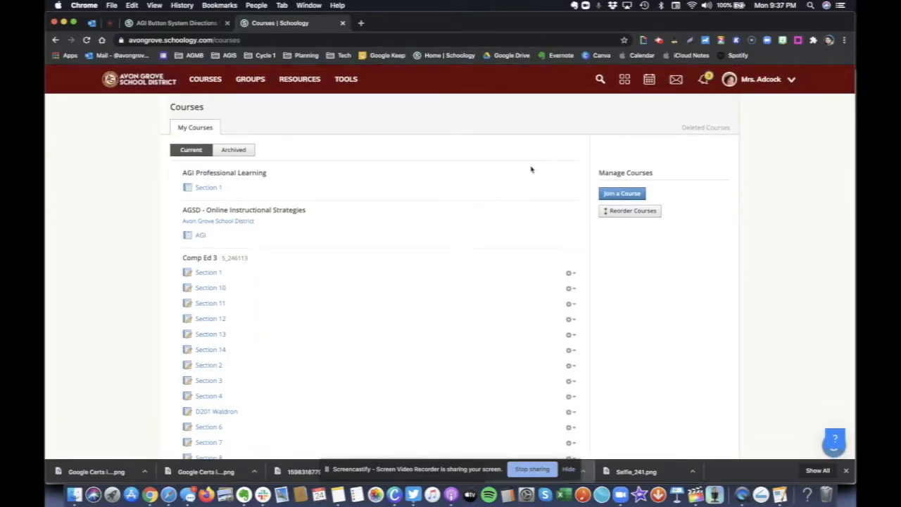
{"action": "scroll", "coordinate": [433, 321], "scroll_direction": "down", "scroll_amount": 2}
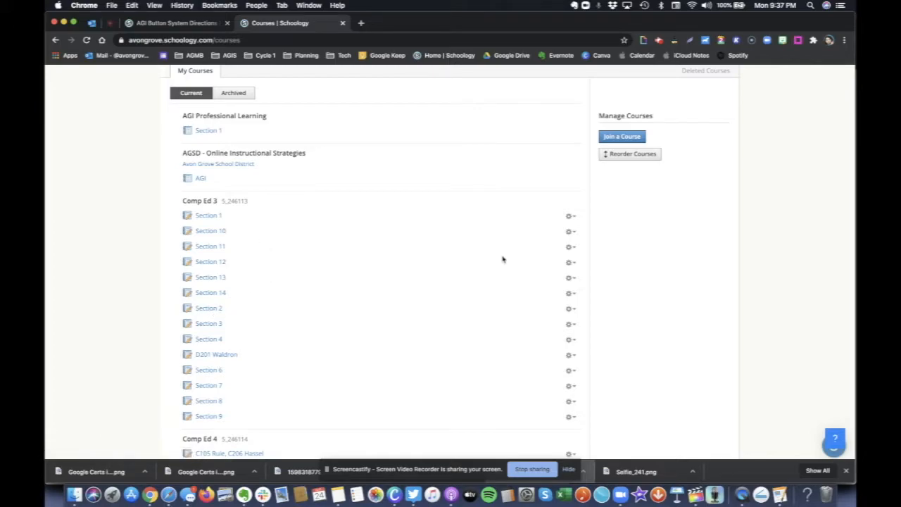
Link Section 2 to Section 11 of Comp Ed 3, downloading Section 2's grades as a Standard CSV.
{"action": "left_click", "coordinate": [570, 248]}
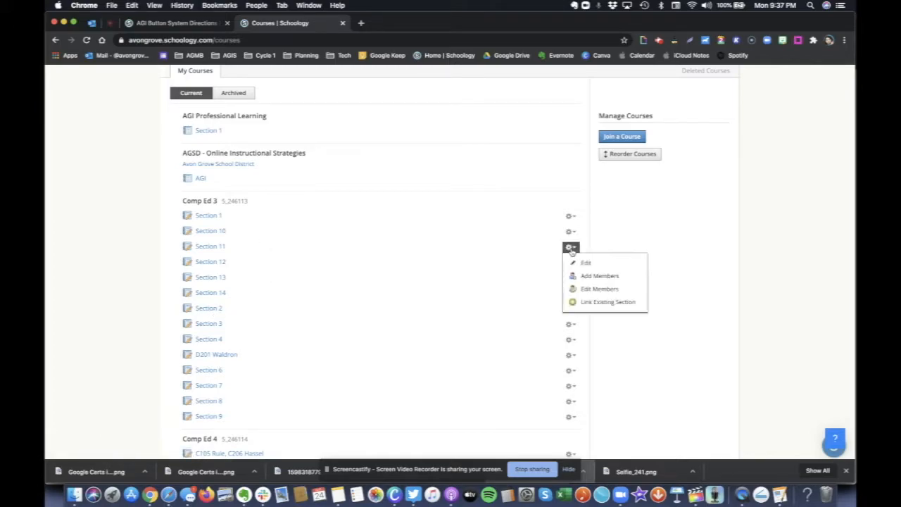
{"action": "left_click", "coordinate": [592, 303]}
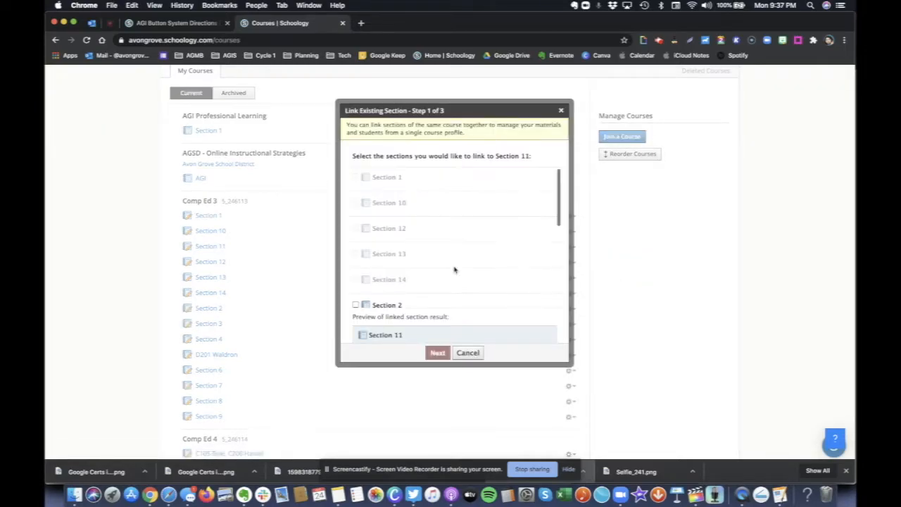
{"action": "scroll", "coordinate": [424, 240], "scroll_direction": "down", "scroll_amount": 2}
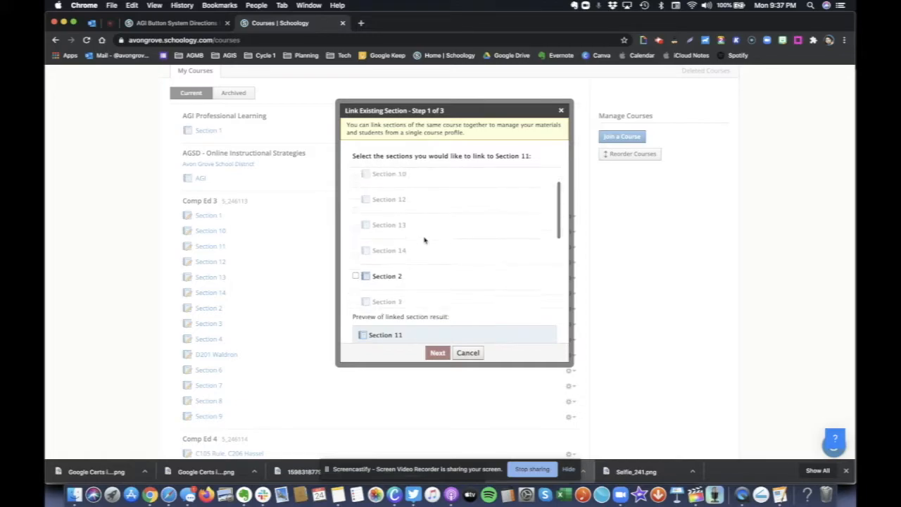
{"action": "left_click", "coordinate": [355, 271]}
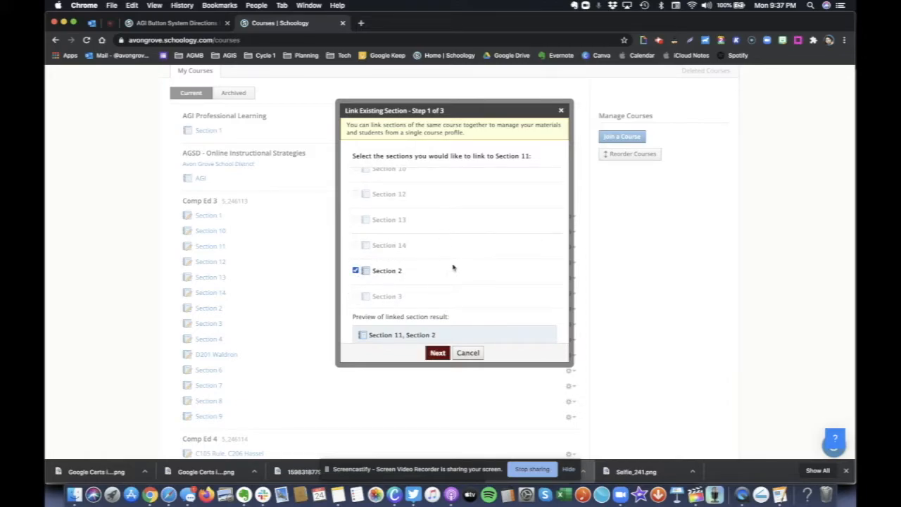
{"action": "left_click", "coordinate": [438, 353]}
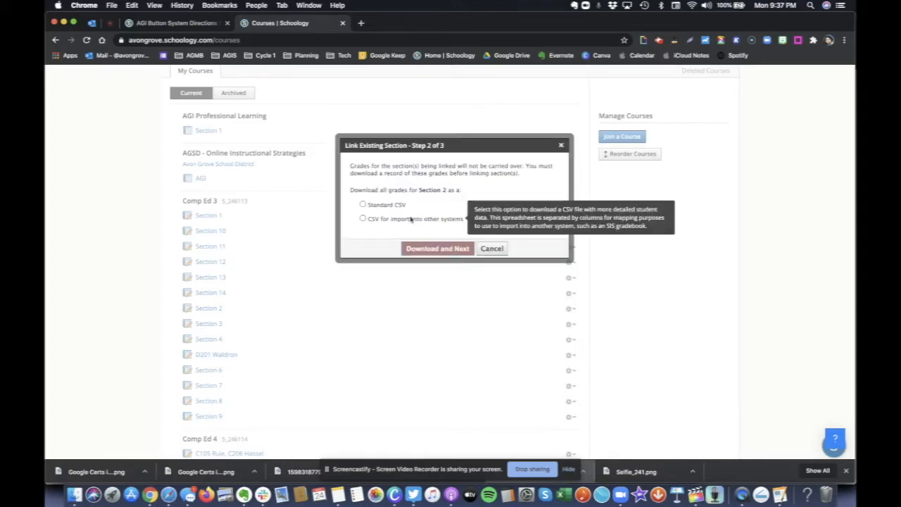
{"action": "left_click", "coordinate": [364, 204]}
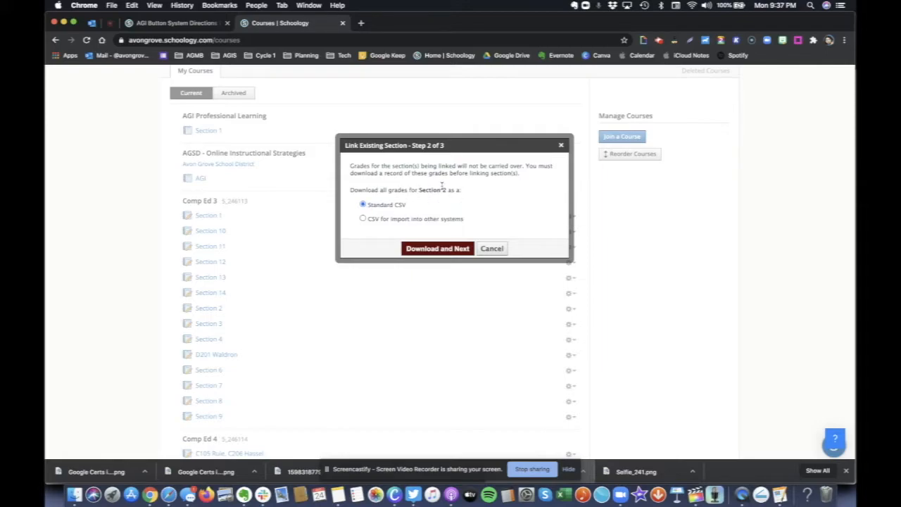
{"action": "left_click", "coordinate": [440, 248]}
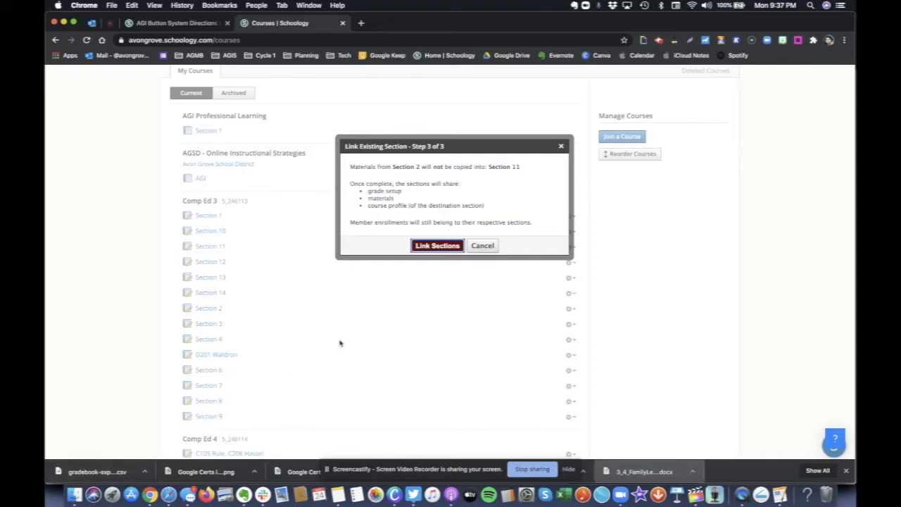
{"action": "left_click", "coordinate": [442, 248]}
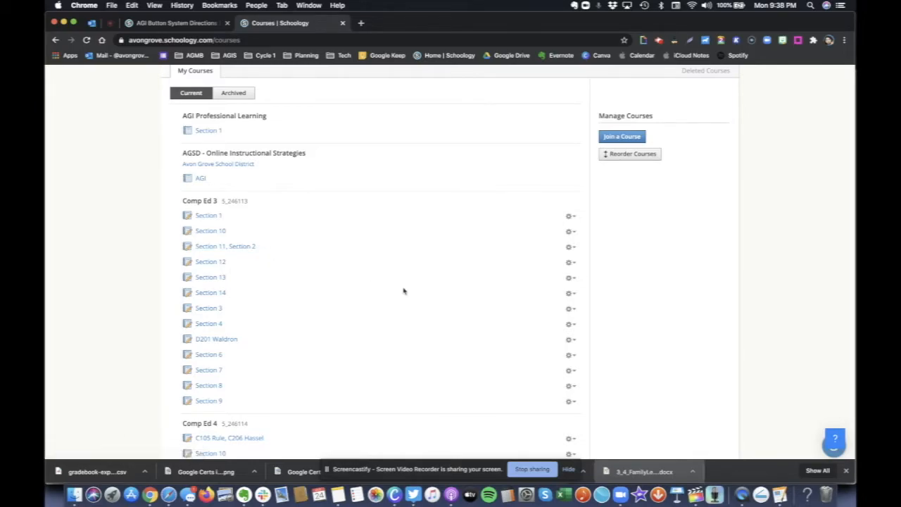
Edit the linked Comp Ed 3 sections and rename Section 11 as D204 followed by the teacher's surname.
{"action": "left_click", "coordinate": [571, 248]}
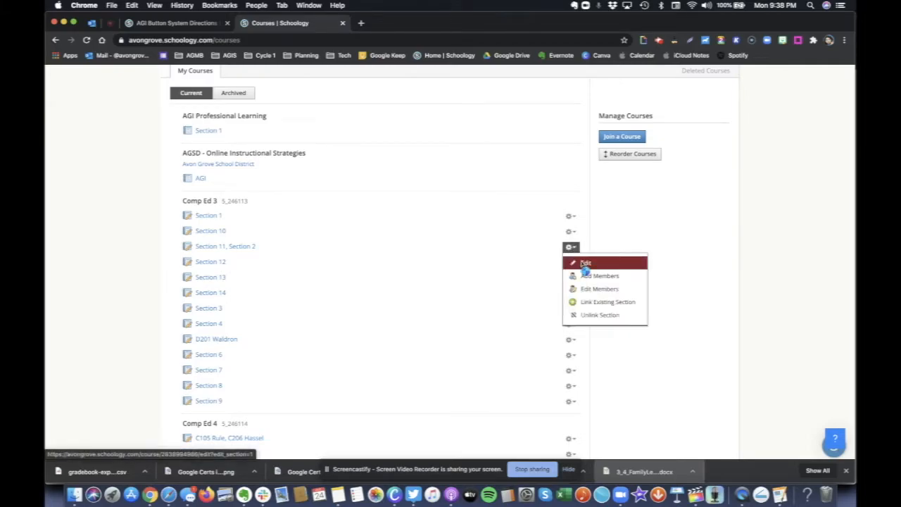
{"action": "left_click", "coordinate": [585, 266]}
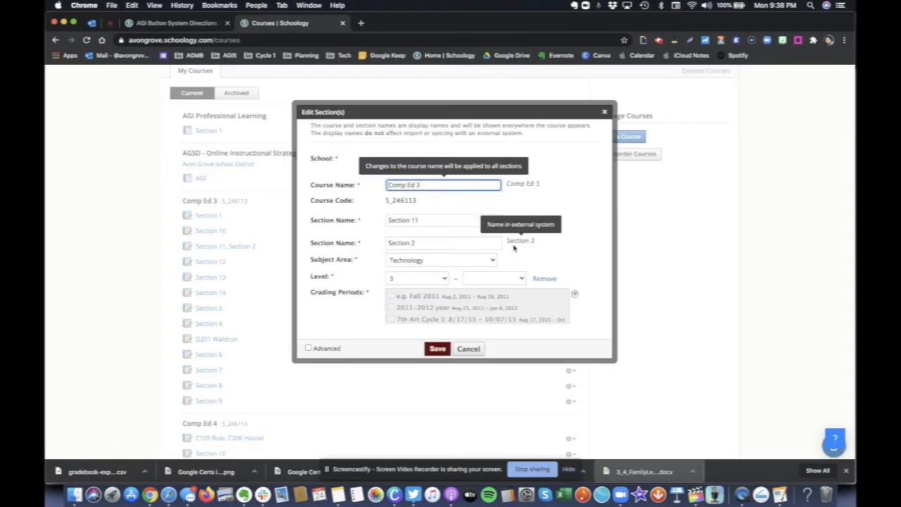
{"action": "left_click", "coordinate": [422, 221]}
{"action": "left_click", "coordinate": [420, 243]}
{"action": "left_click", "coordinate": [424, 221]}
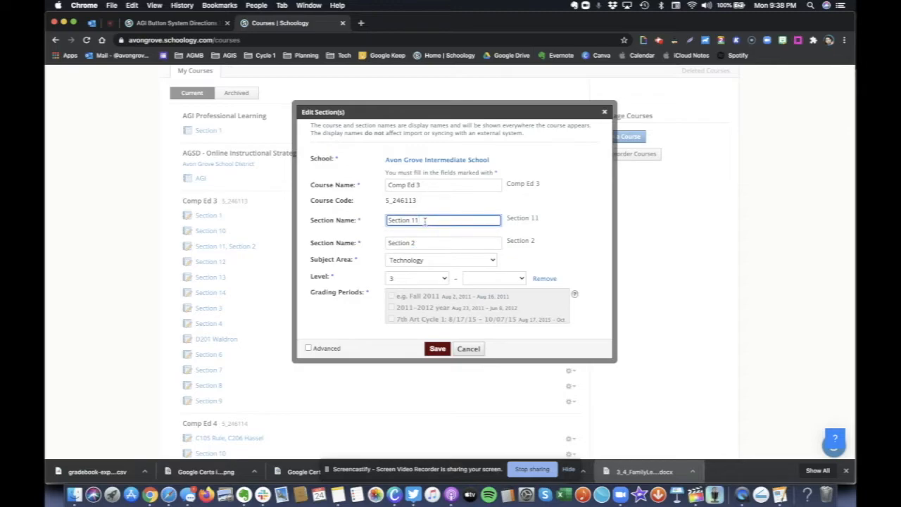
{"action": "left_click_drag", "start_coordinate": [425, 221], "coordinate": [385, 220]}
{"action": "key", "text": "BackSpace"}
{"action": "type", "text": "D204 Thompson"}
{"action": "key", "text": "Tab"}
Rename Section 2 as D102 followed by the teacher's surname and save the section changes.
{"action": "left_click_drag", "start_coordinate": [413, 243], "coordinate": [386, 242]}
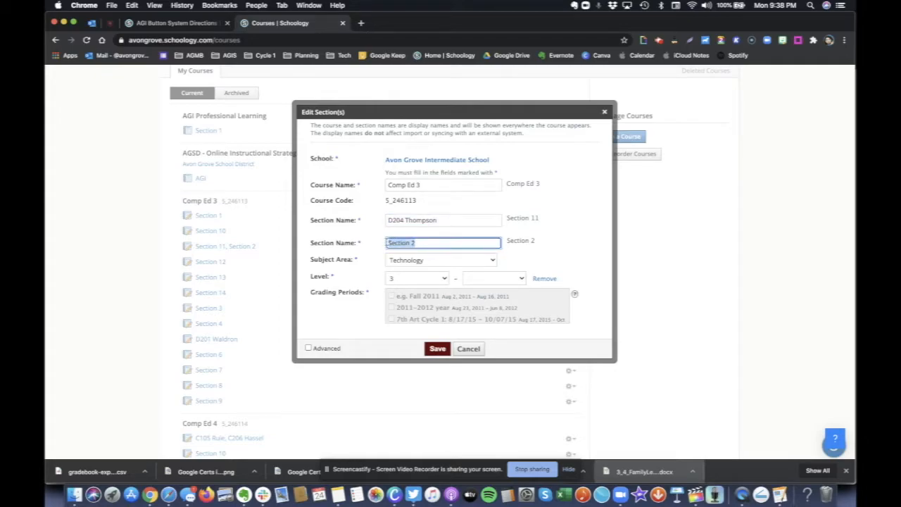
{"action": "type", "text": "D102 Wallace"}
{"action": "left_click", "coordinate": [549, 247]}
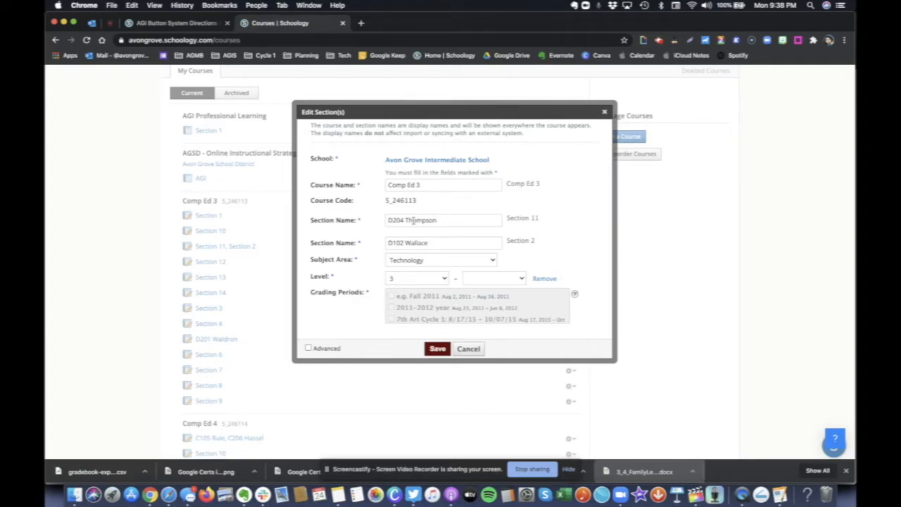
{"action": "left_click", "coordinate": [437, 350]}
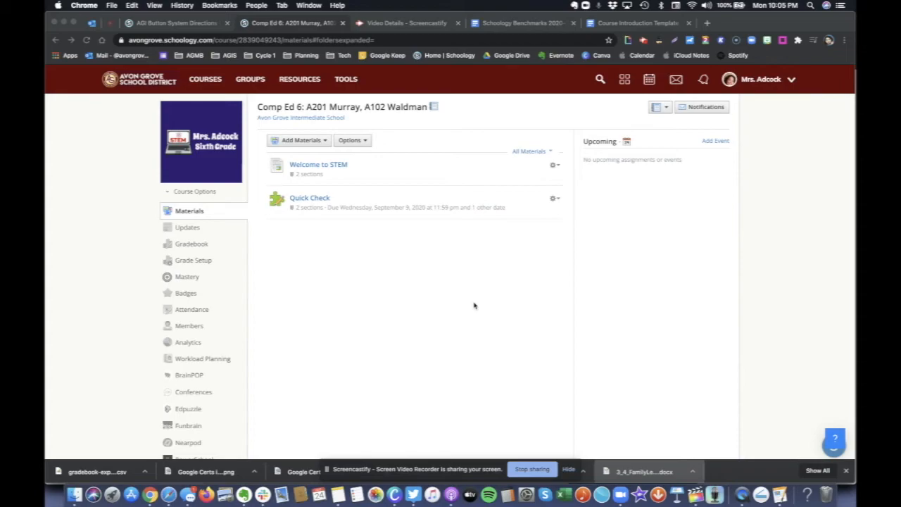
Open the Welcome to STEM page of the Comp Ed 6 course for editing and review its content.
{"action": "left_click", "coordinate": [340, 167]}
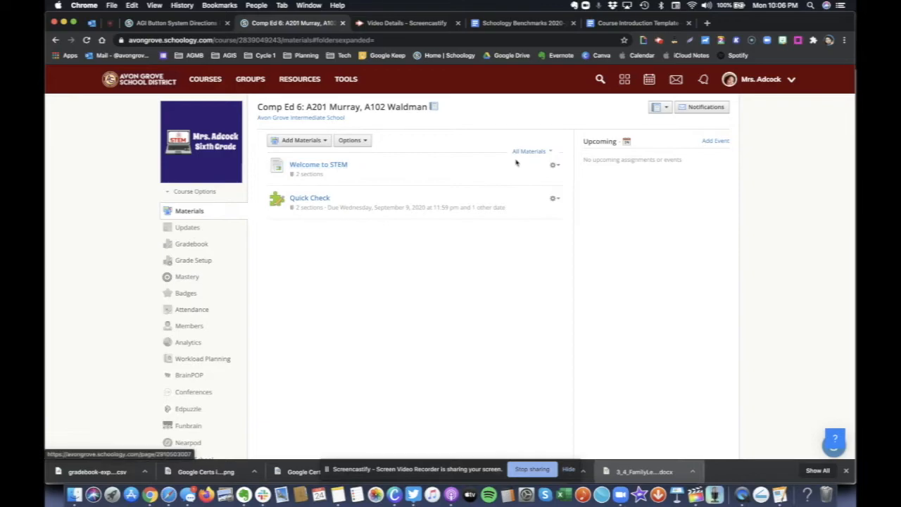
{"action": "left_click", "coordinate": [554, 165]}
{"action": "left_click", "coordinate": [567, 181]}
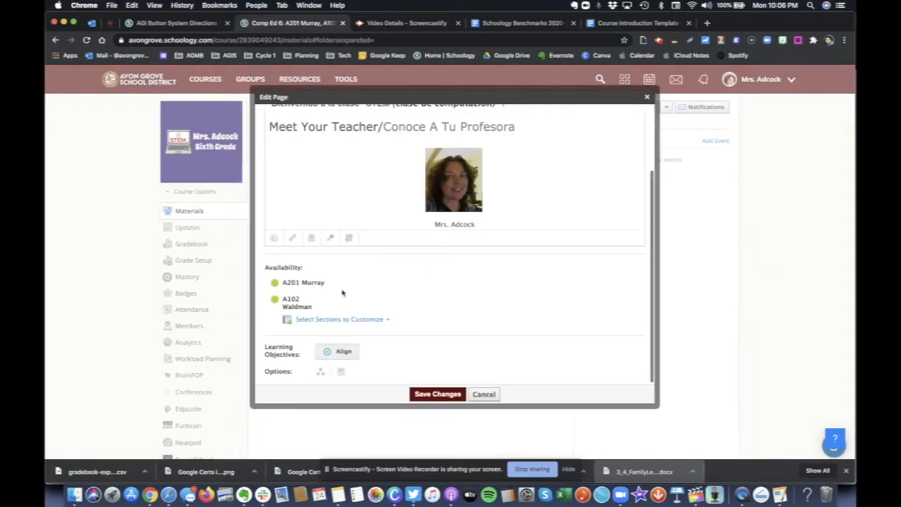
{"action": "scroll", "coordinate": [368, 211], "scroll_direction": "down", "scroll_amount": 3}
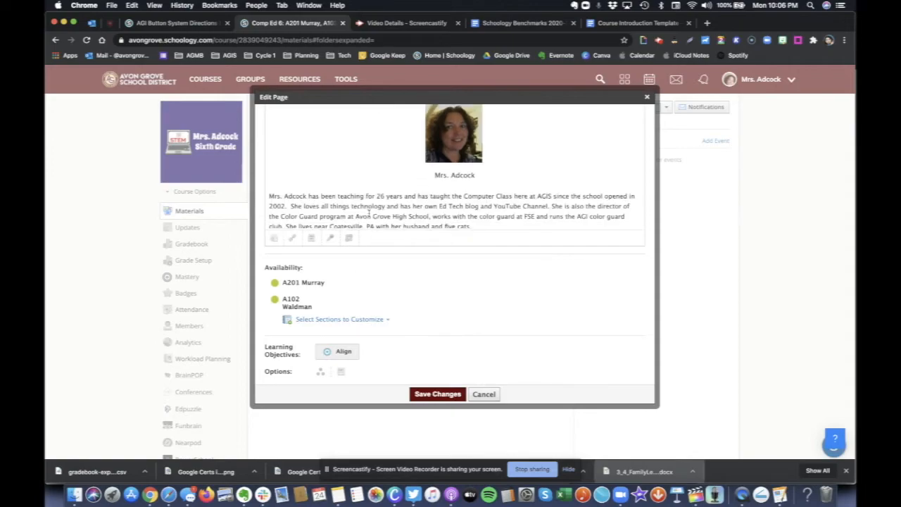
{"action": "scroll", "coordinate": [369, 213], "scroll_direction": "down", "scroll_amount": 1}
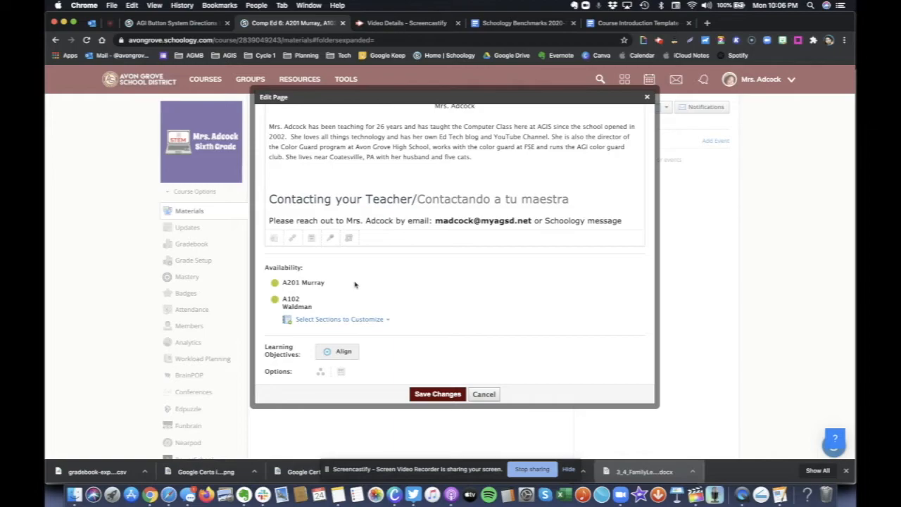
Try assigning the Welcome to STEM page individually to the A201 section, and reselect all sections.
{"action": "left_click", "coordinate": [340, 319]}
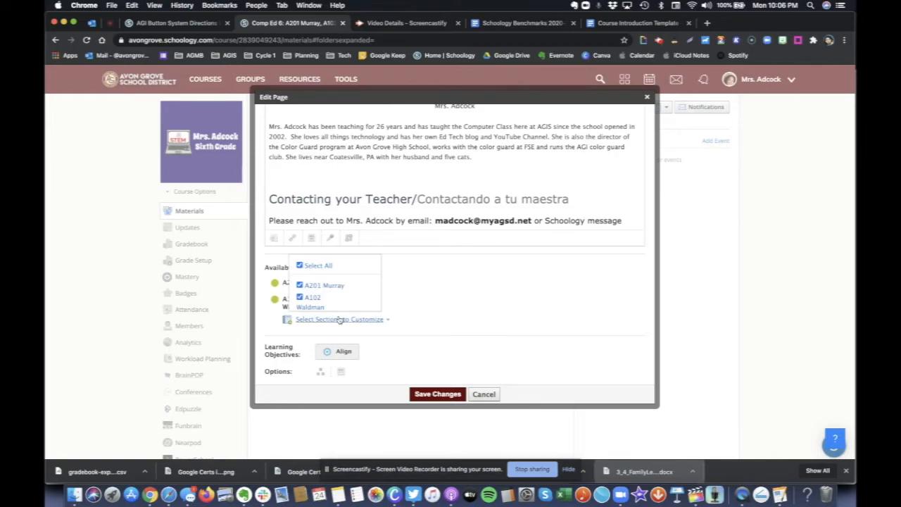
{"action": "left_click", "coordinate": [307, 266]}
{"action": "scroll", "coordinate": [308, 268], "scroll_direction": "up", "scroll_amount": 1}
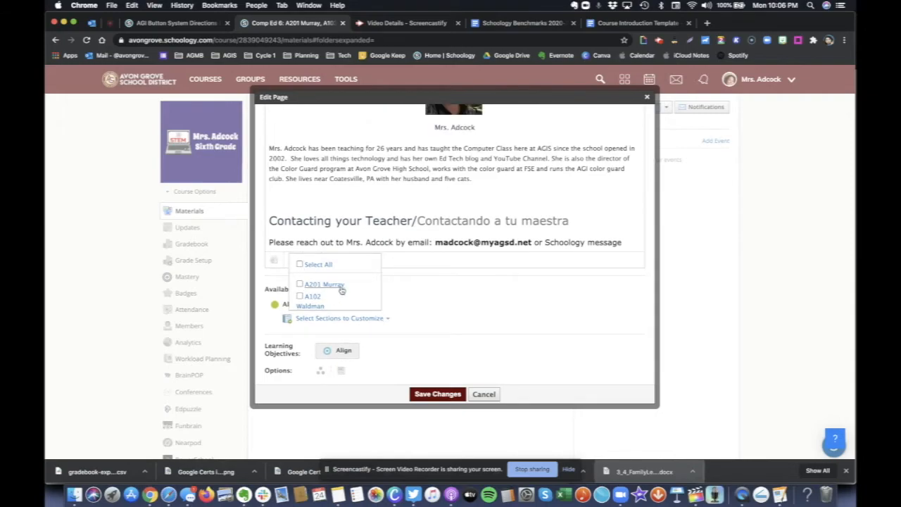
{"action": "left_click", "coordinate": [301, 285]}
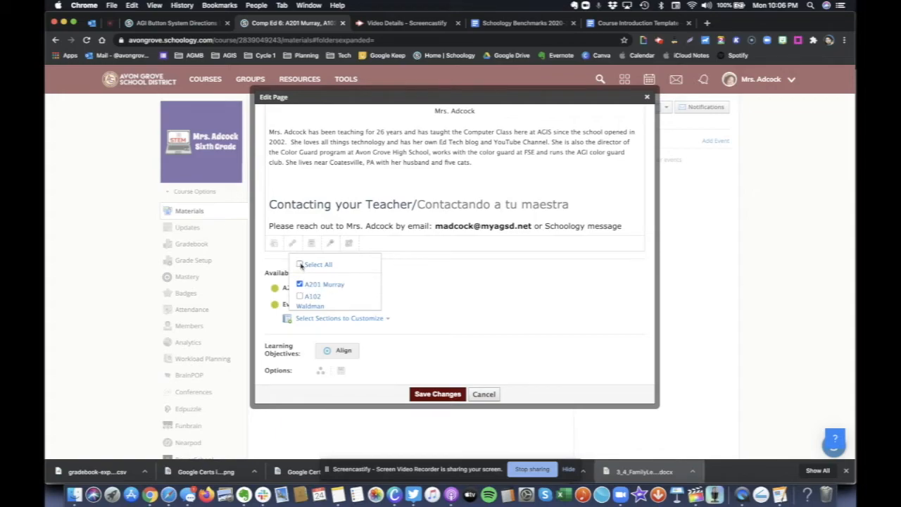
{"action": "left_click", "coordinate": [300, 264]}
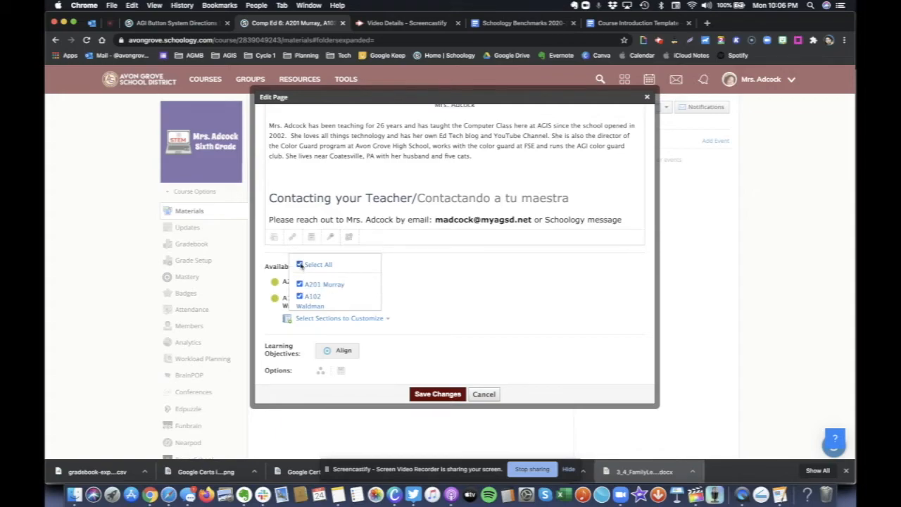
Unpublish the Welcome to STEM page for the A102 section and save the changes.
{"action": "left_click", "coordinate": [402, 304]}
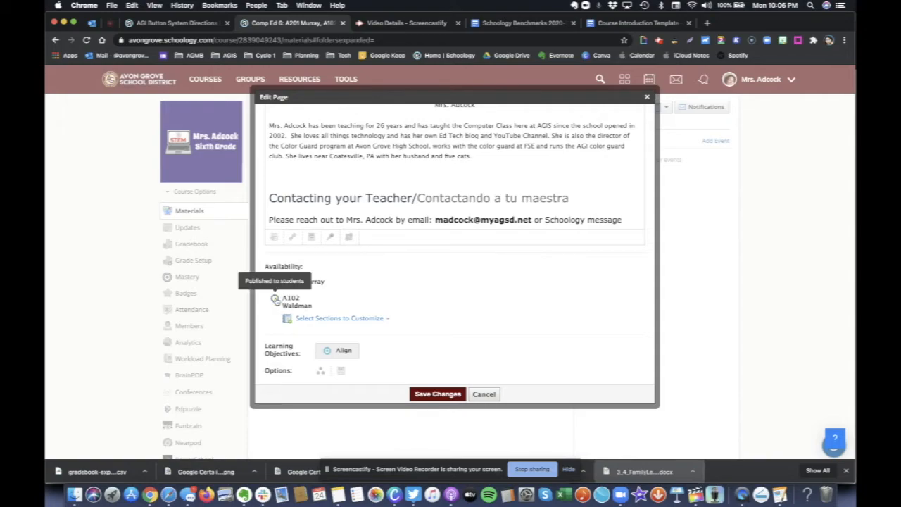
{"action": "left_click", "coordinate": [436, 395]}
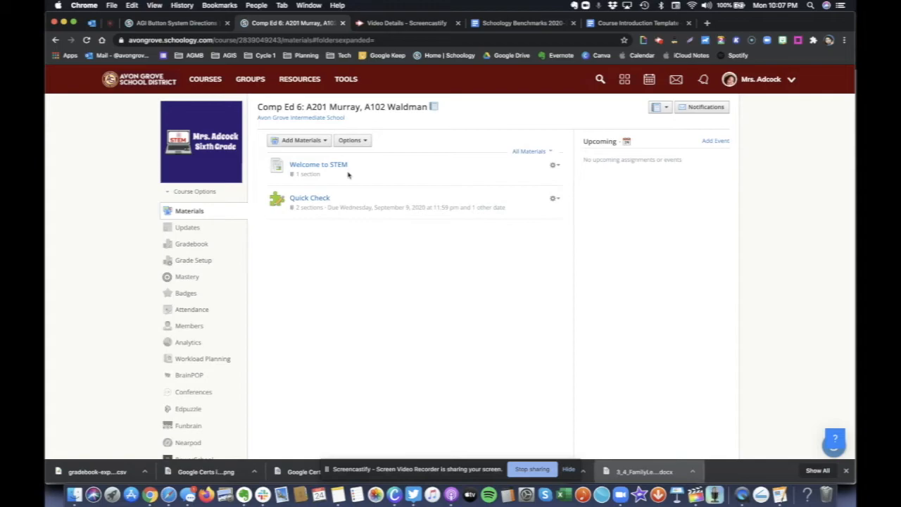
{"action": "left_click", "coordinate": [314, 142]}
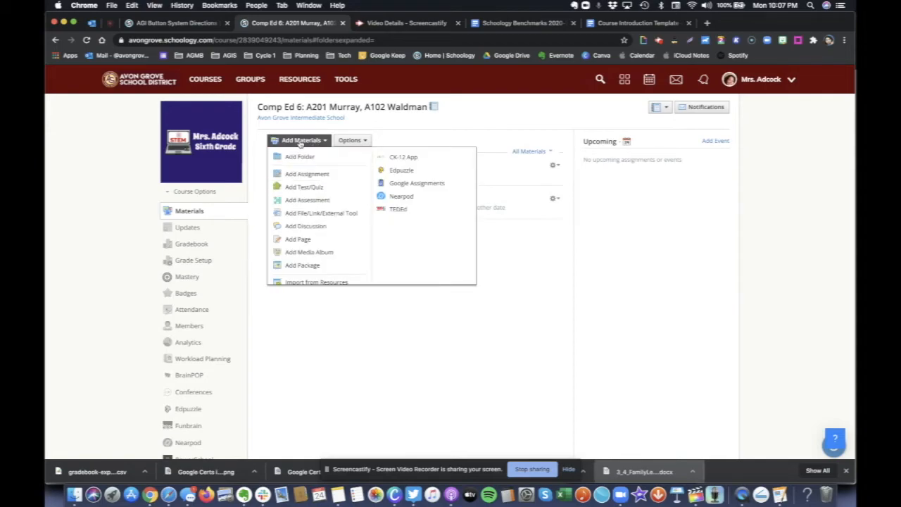
{"action": "left_click", "coordinate": [447, 137]}
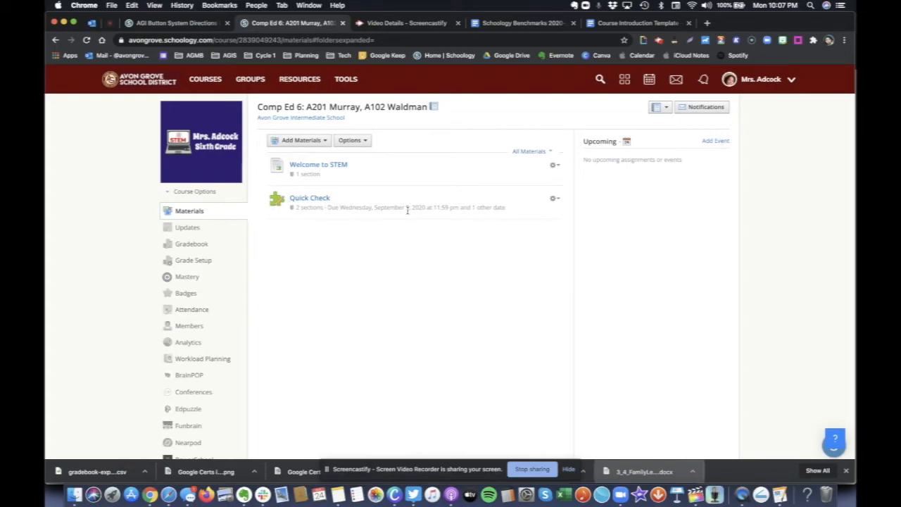
Set the Quick Check quiz's A102 due date to 9/11/20, unpublish it for that section and save.
{"action": "left_click", "coordinate": [555, 200]}
{"action": "left_click", "coordinate": [563, 211]}
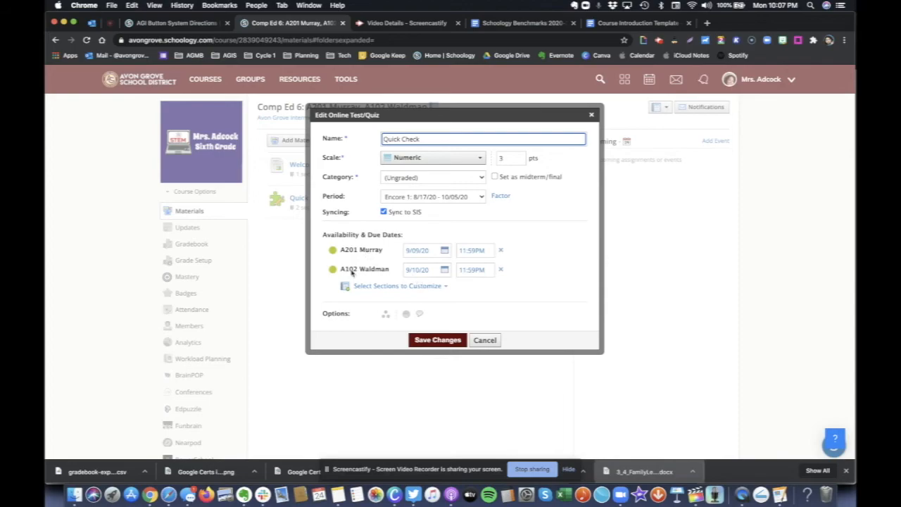
{"action": "left_click", "coordinate": [421, 270]}
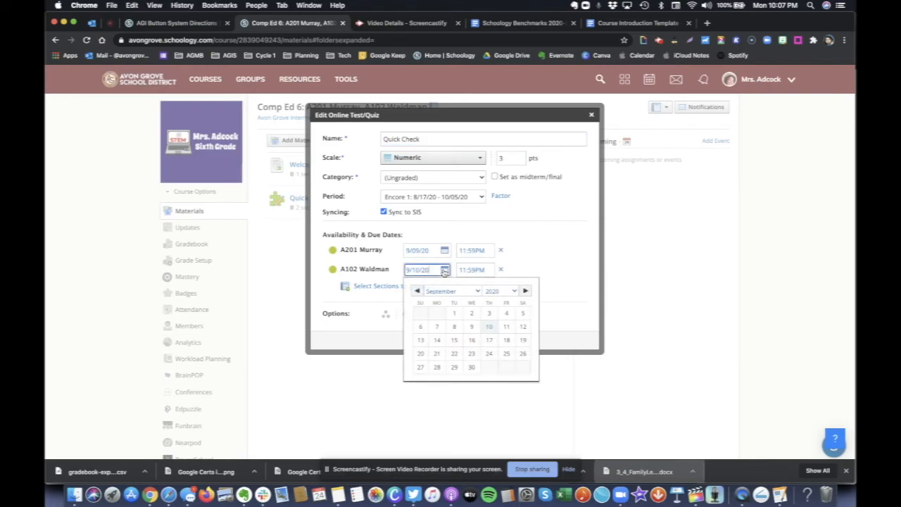
{"action": "left_click", "coordinate": [507, 326]}
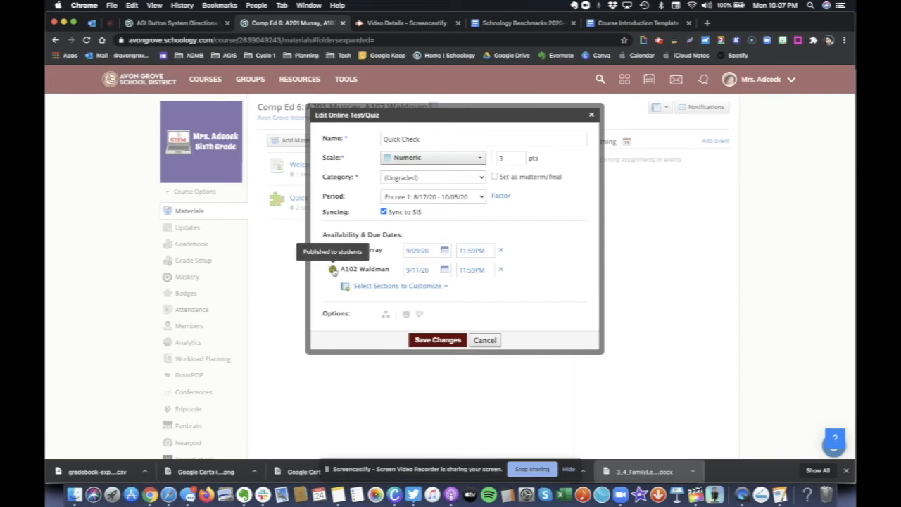
{"action": "left_click", "coordinate": [452, 344]}
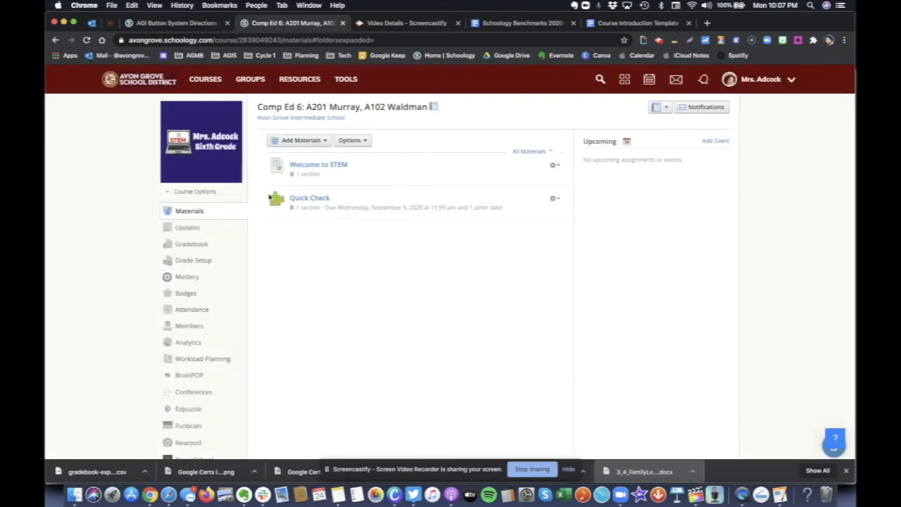
{"action": "mouse_move", "coordinate": [312, 215]}
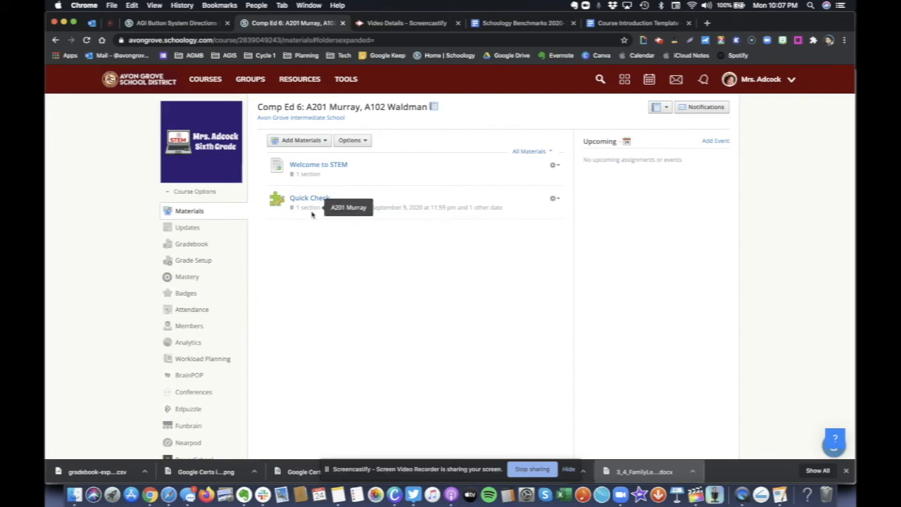